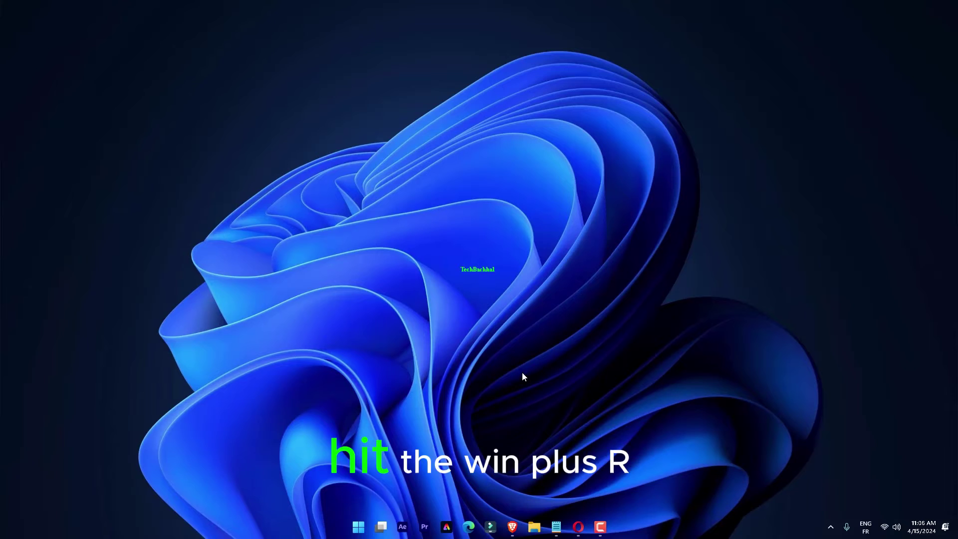
Step: Launch regedit and enter HKEY_CURRENT_USER\Software\Microsoft\Windows\CurrentVersion\Explorer in the address bar
key("super+r")
type("regedit")
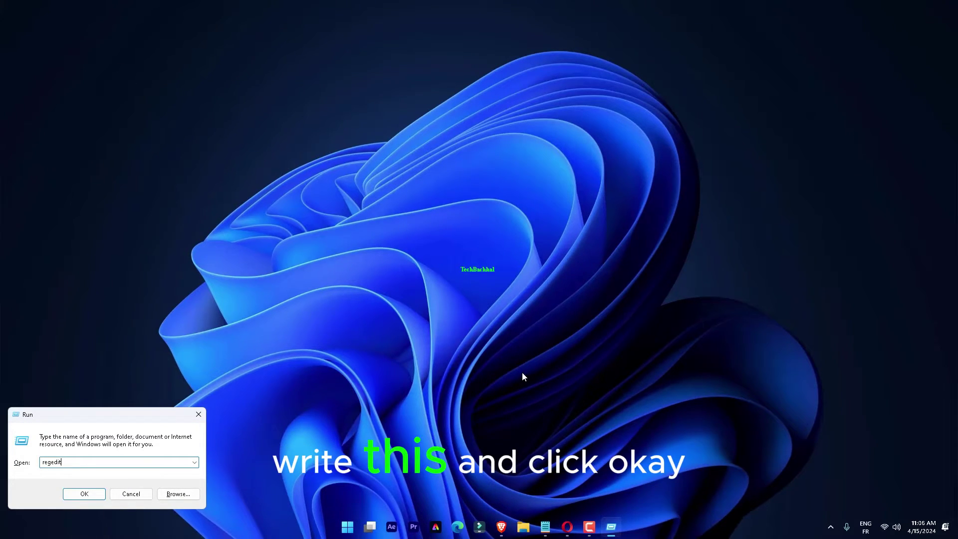
key("Return")
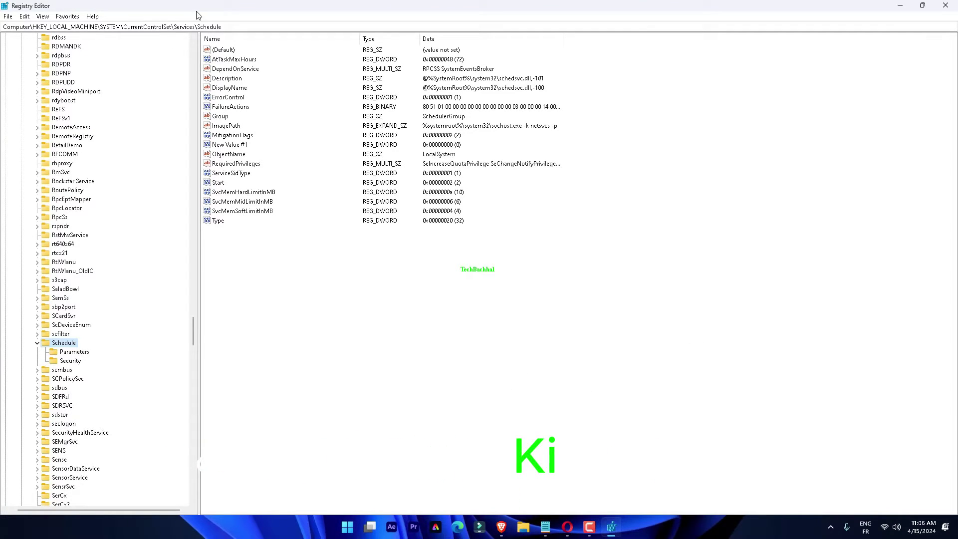
left_click(226, 26)
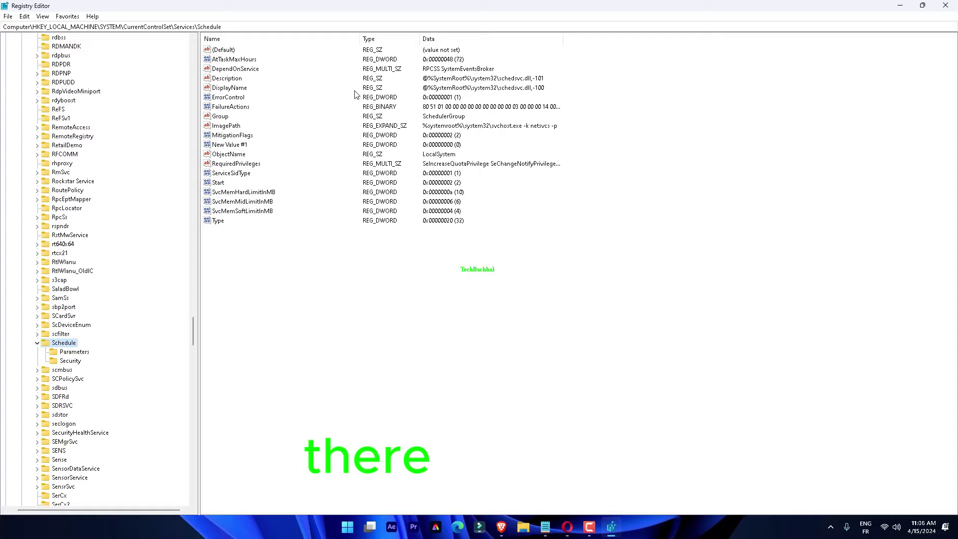
left_click(230, 24)
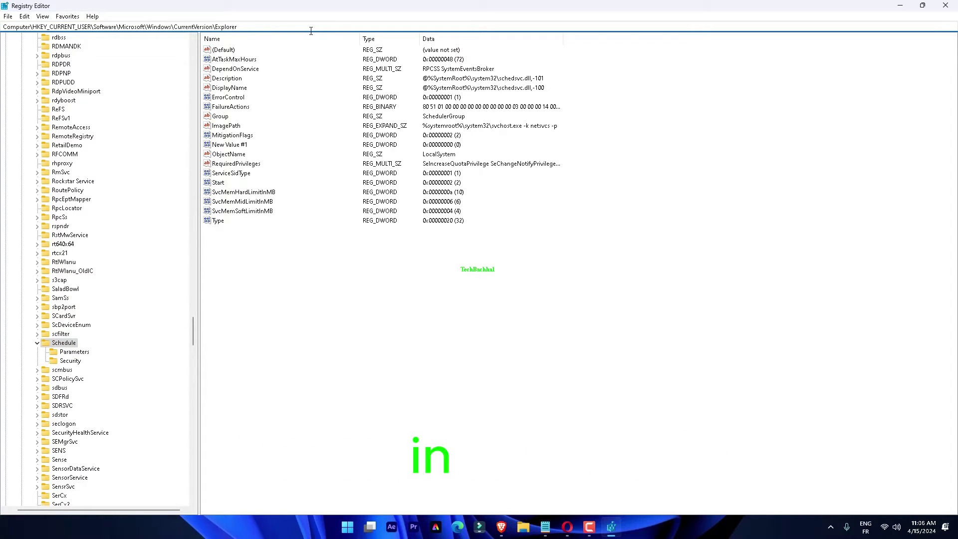
Step: Jump to the Explorer key and add a new DWORD (32-bit) value named AltTabSettings, which already exists
key("Return")
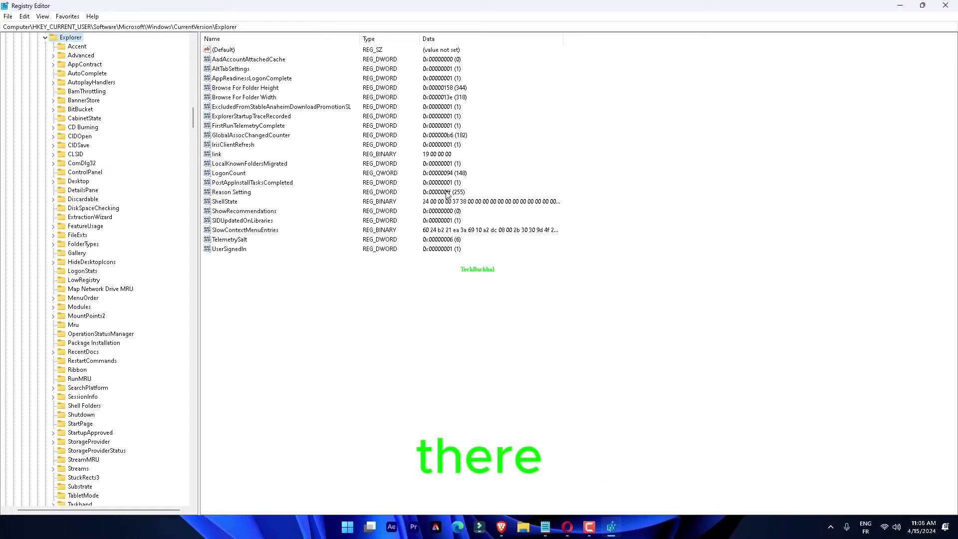
right_click(80, 38)
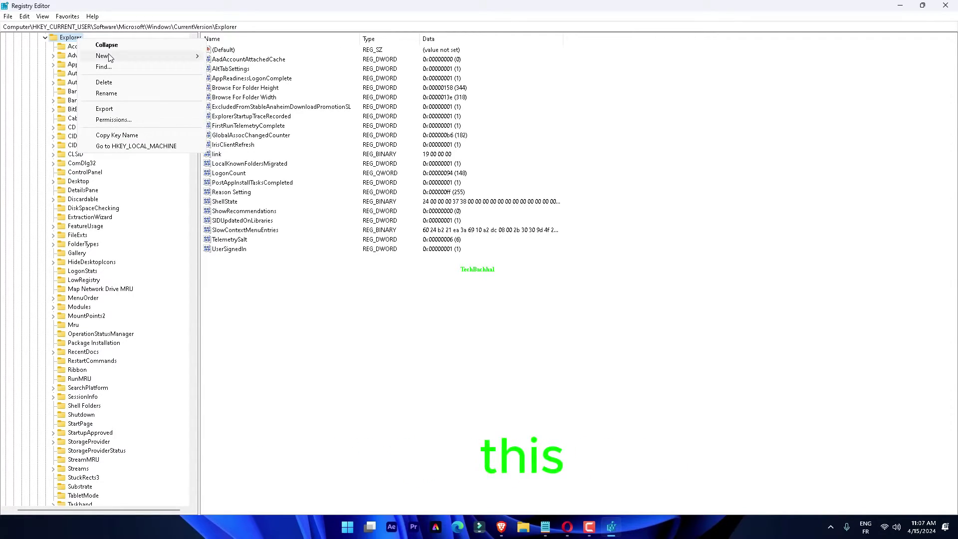
mouse_move(110, 58)
left_click(252, 93)
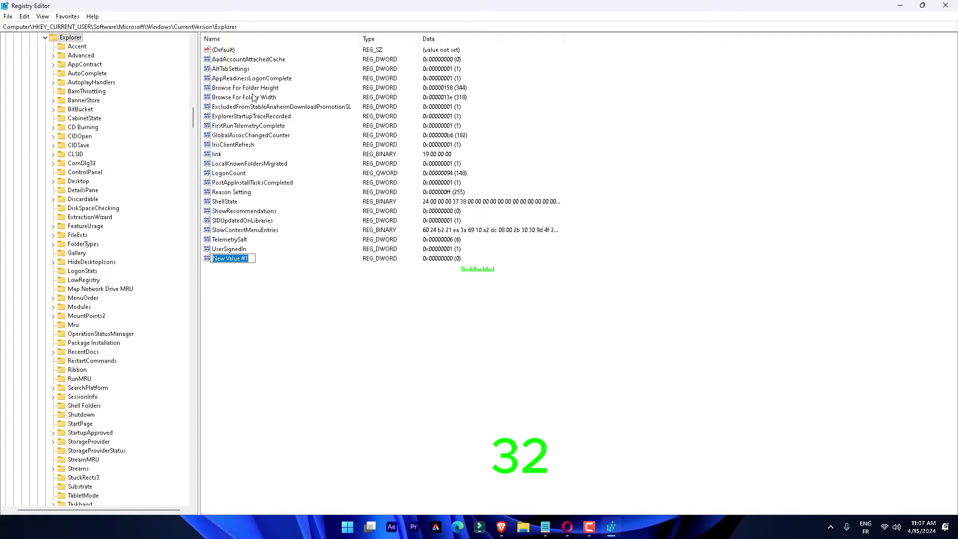
type("AltTabSettings")
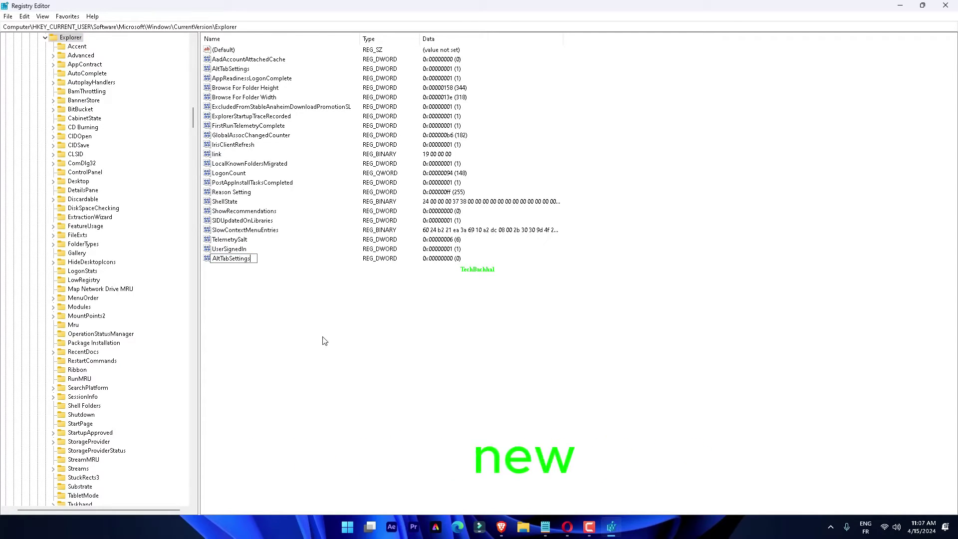
key("Return")
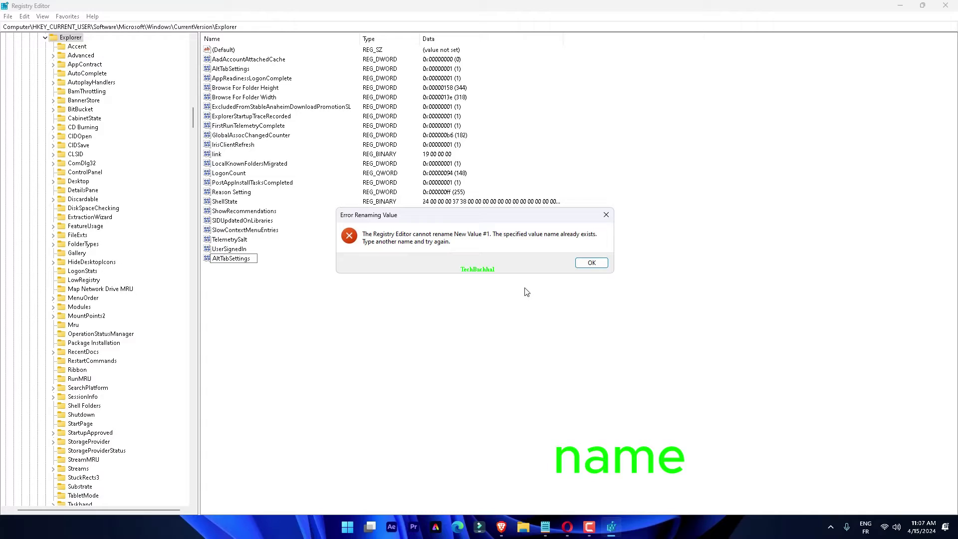
left_click(589, 264)
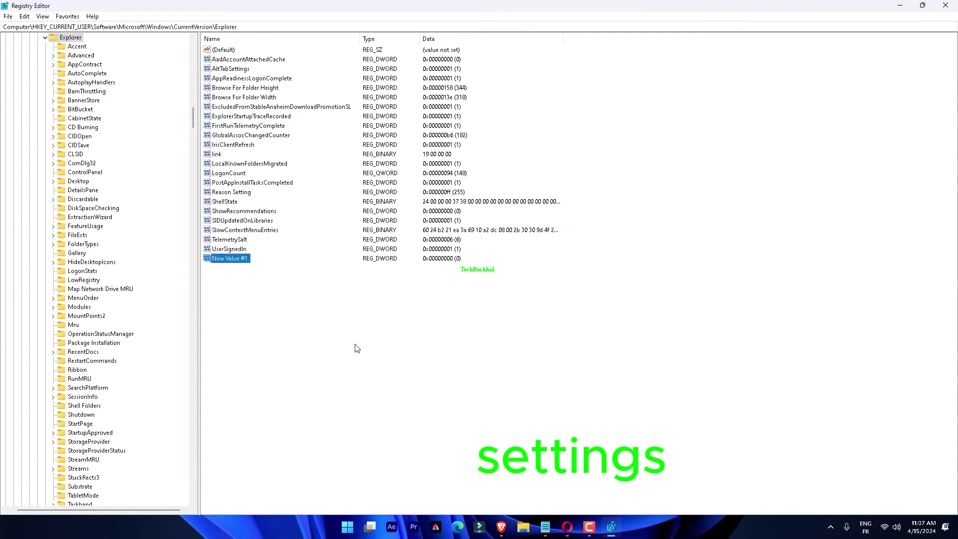
Step: Set the existing AltTabSettings value data to 1
left_click(227, 69)
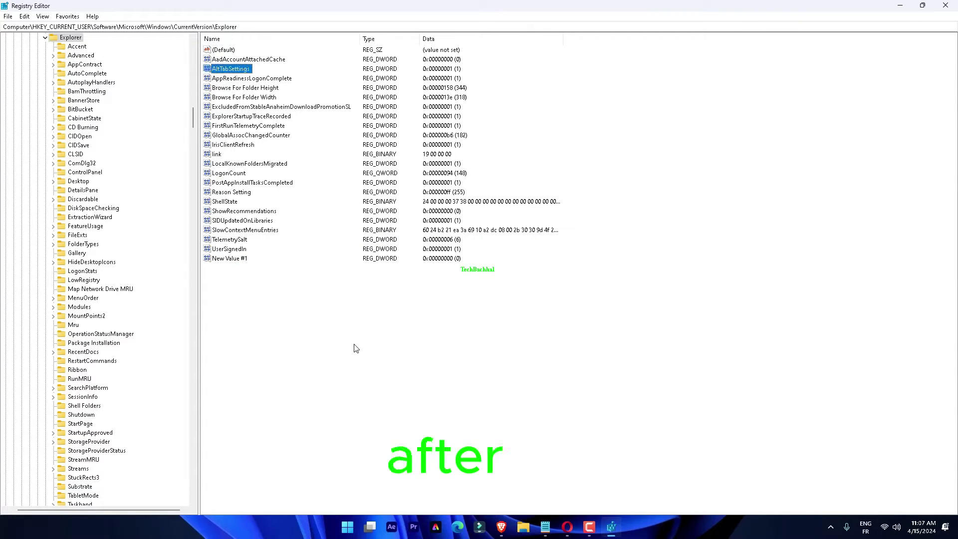
double_click(227, 69)
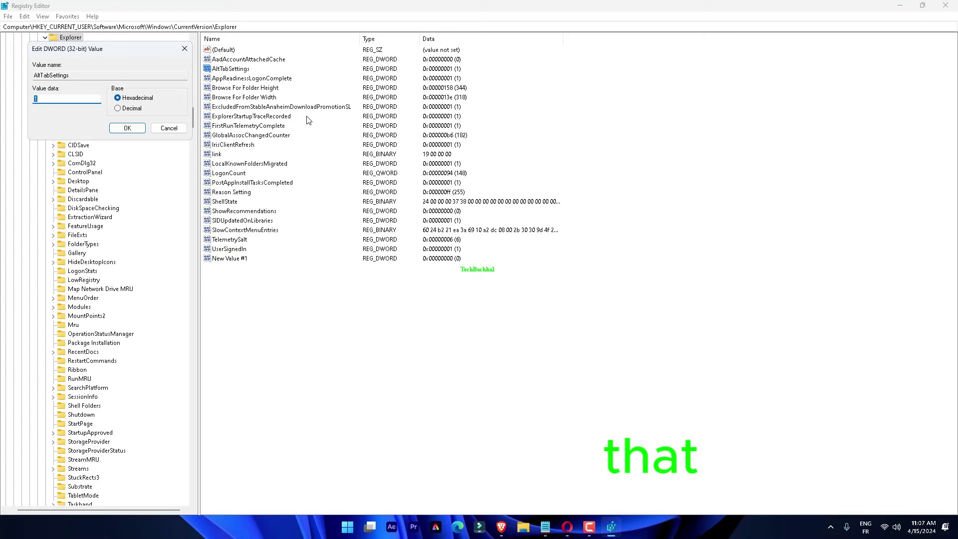
left_click(128, 128)
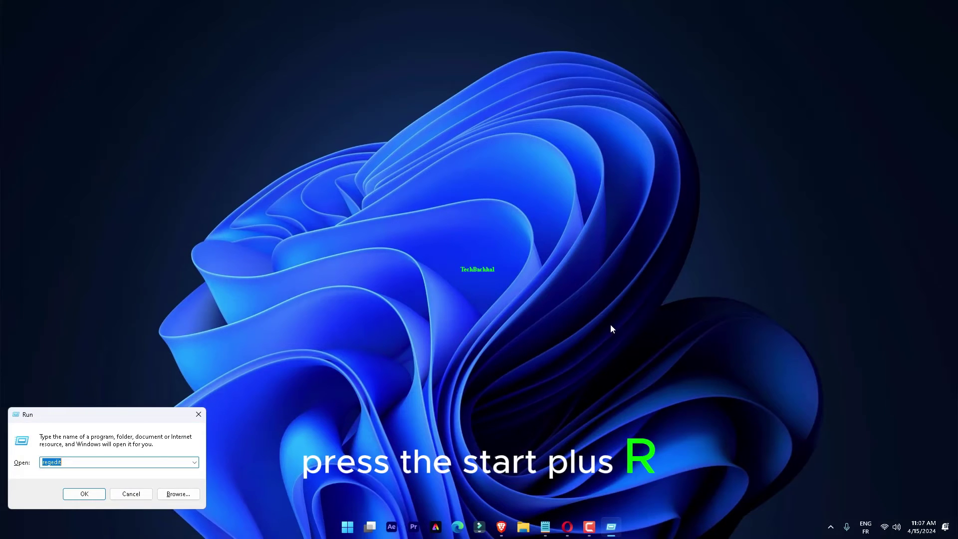
Step: Launch Task Scheduler with taskschd.msc and view the Microsoft\Office task folder
type("$")
key("Return")
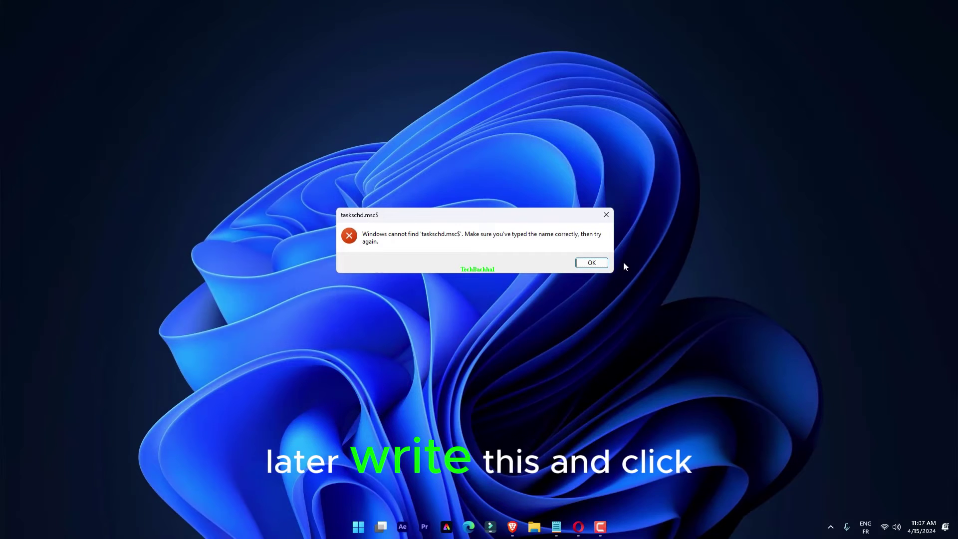
left_click(594, 262)
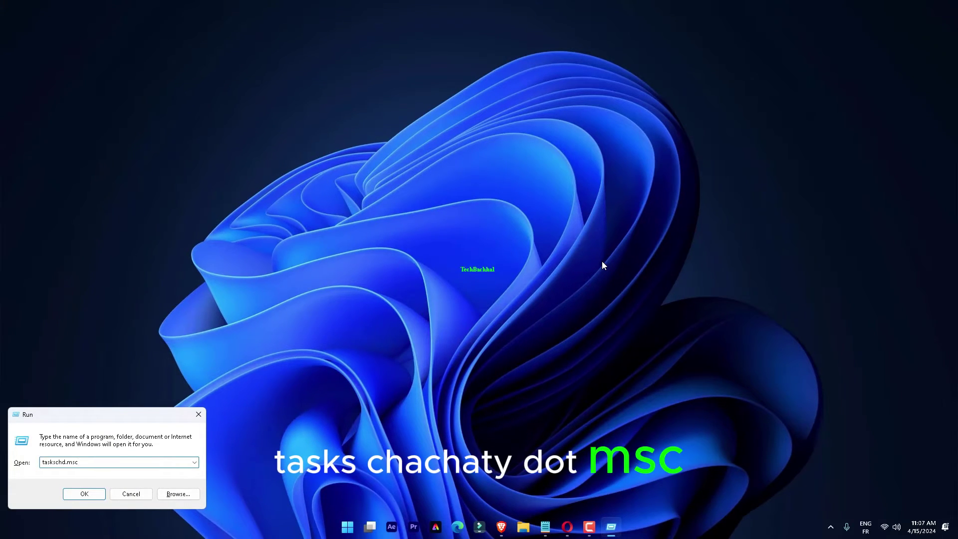
key("Return")
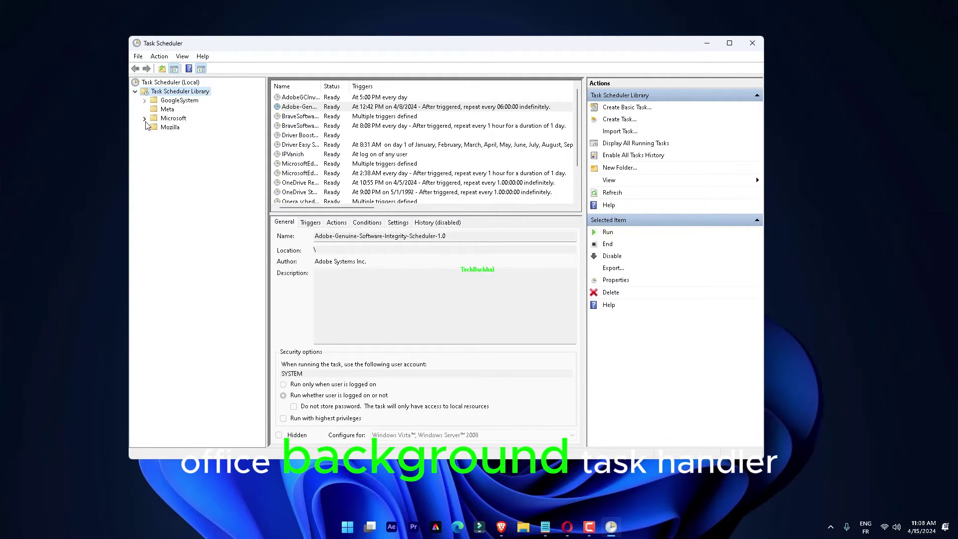
left_click(178, 126)
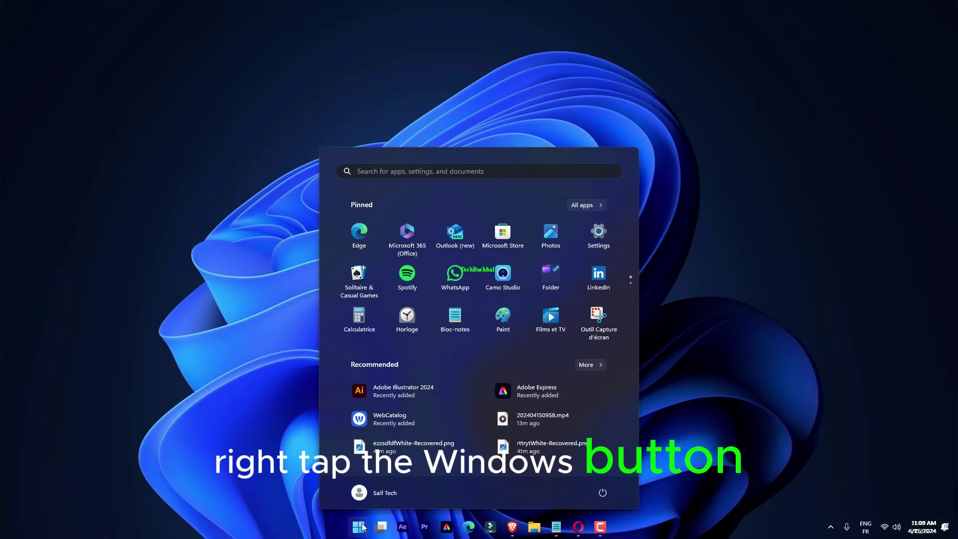
Step: Search for Device Manager, open it, and widen its window
type("device m")
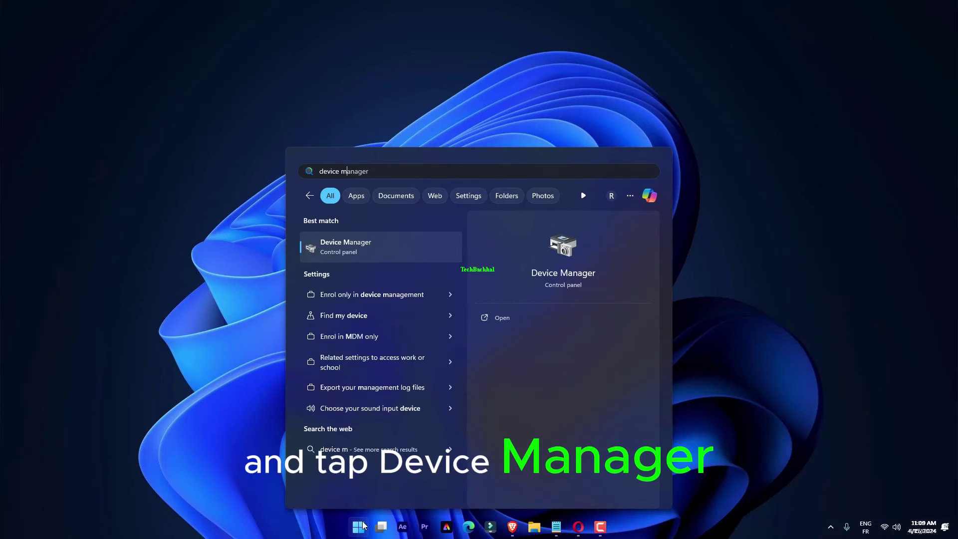
type("anager")
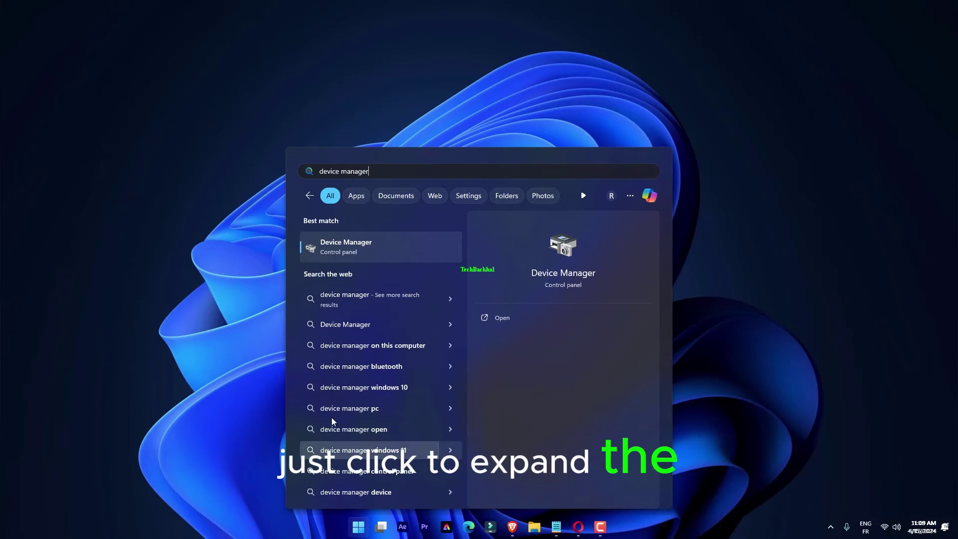
left_click(414, 253)
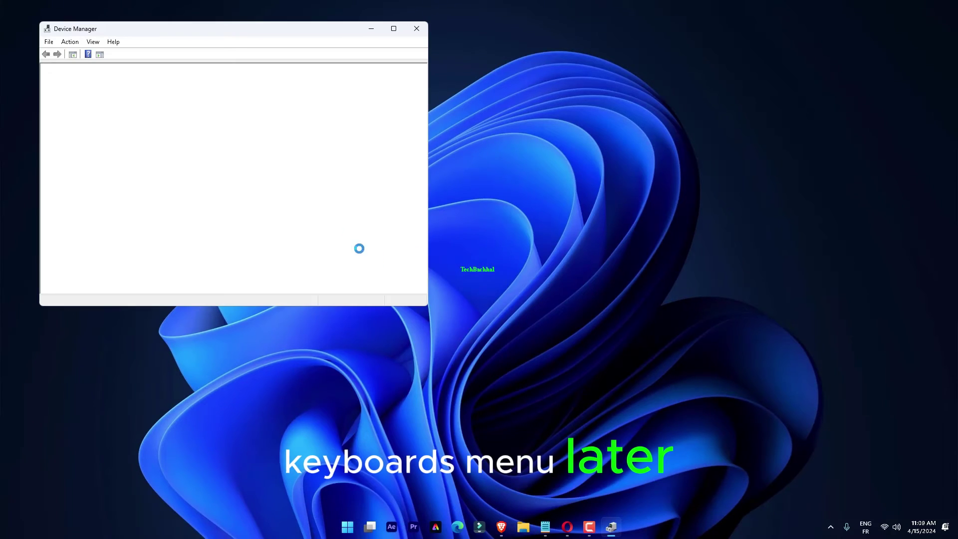
left_click_drag(430, 297, 475, 297)
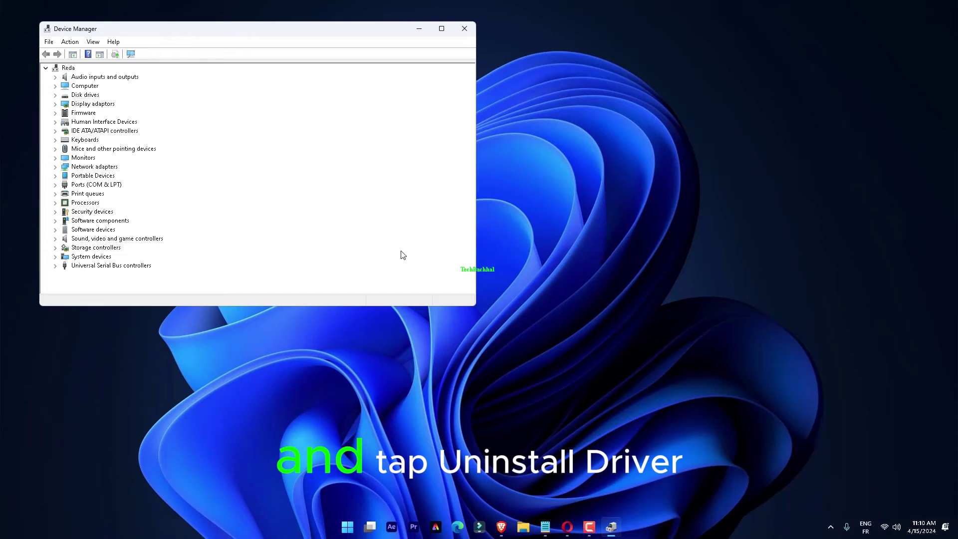
Step: Uninstall the HID Keyboard Device under Keyboards and confirm the warning
double_click(64, 140)
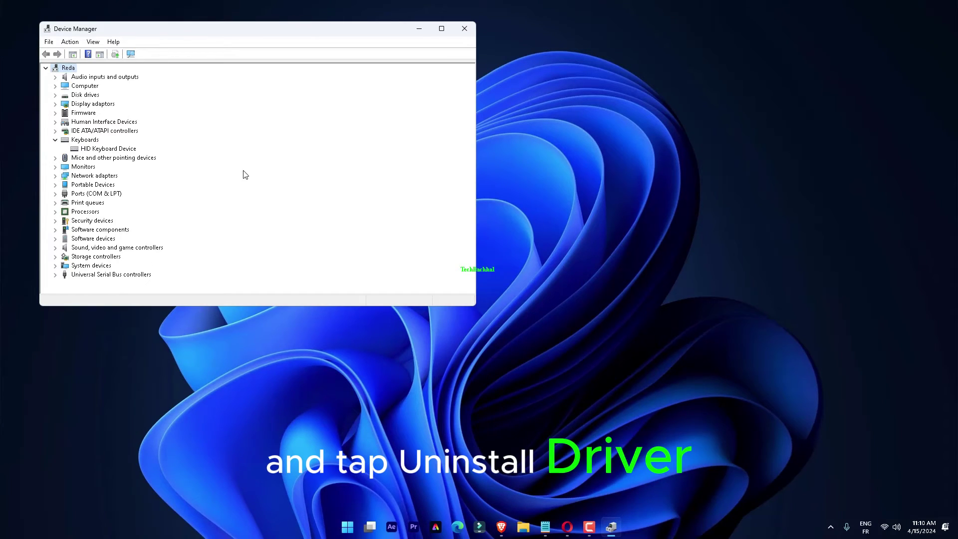
left_click(88, 149)
right_click(87, 150)
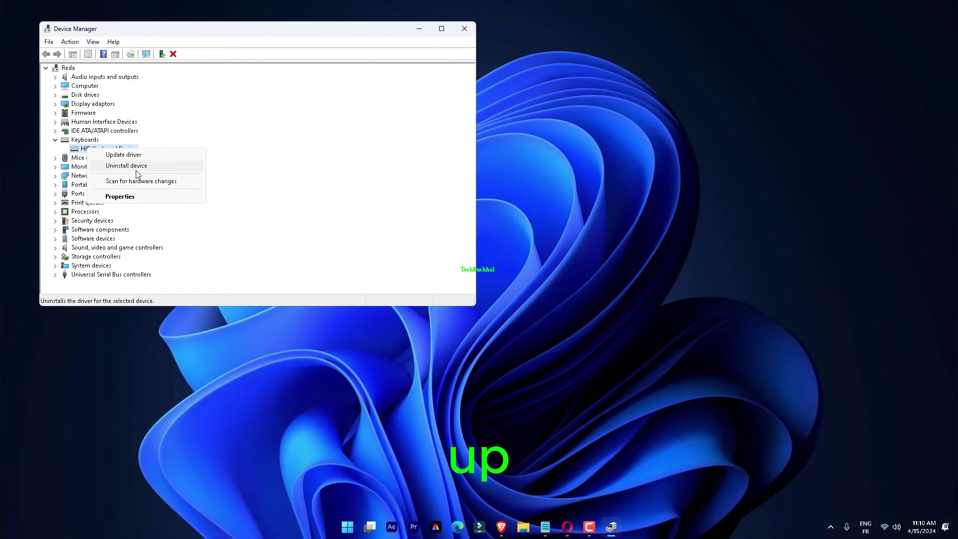
left_click(137, 165)
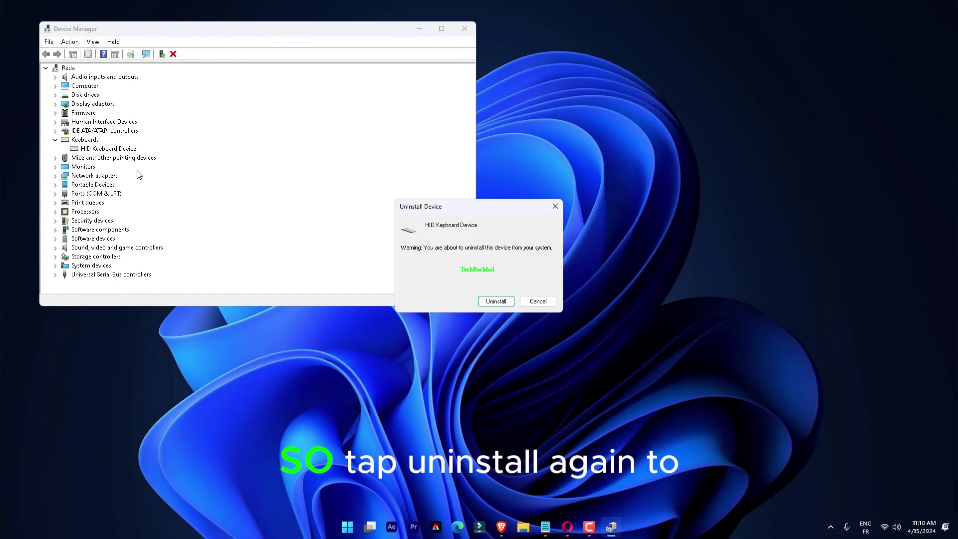
left_click(511, 303)
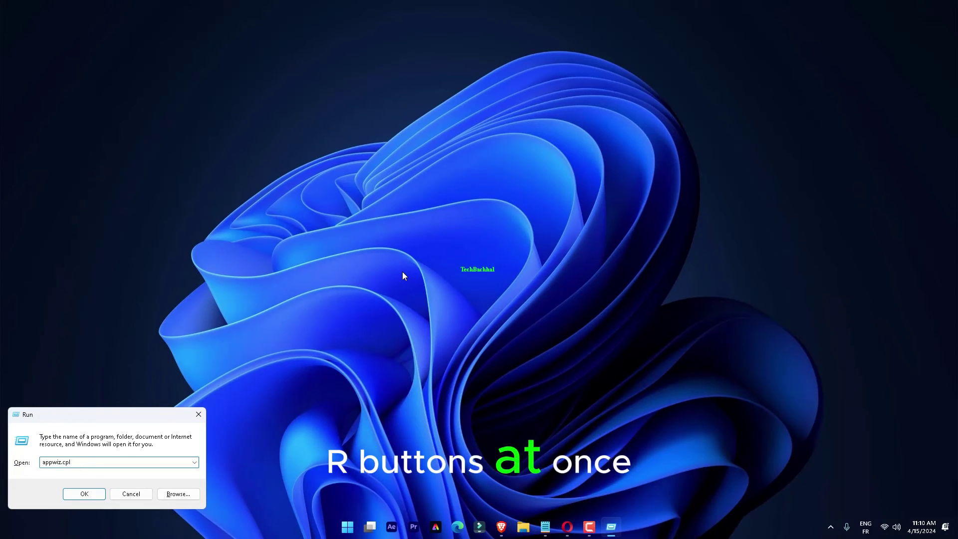
Step: Run appwiz.cpl, scroll the program list, and bring up Uninstall/Change for Winxvideo AI
key("Return")
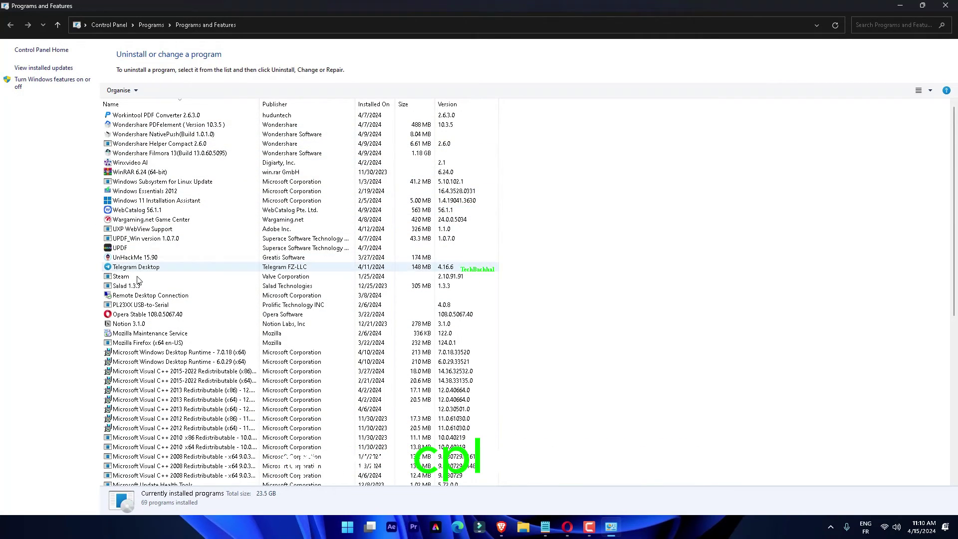
scroll(138, 282, "down", 10)
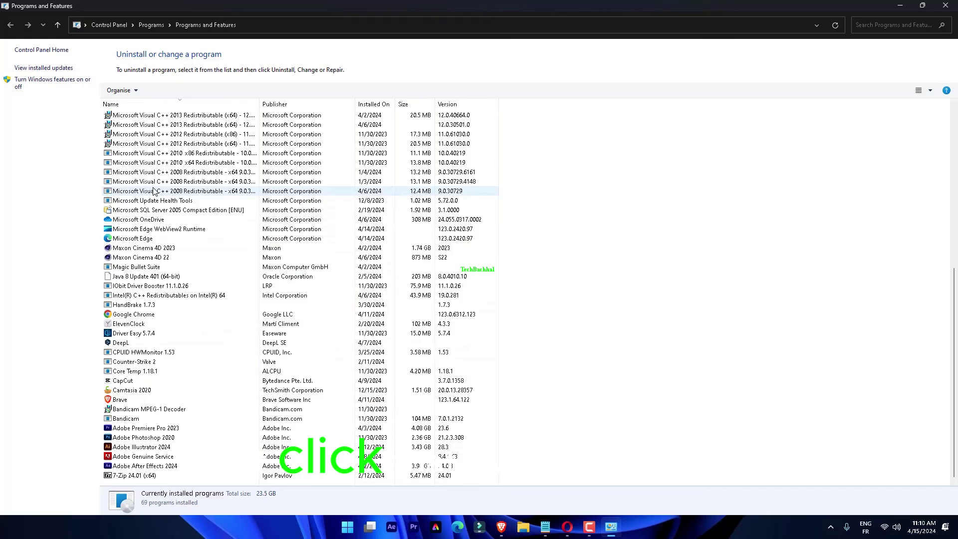
scroll(164, 194, "up", 10)
right_click(144, 163)
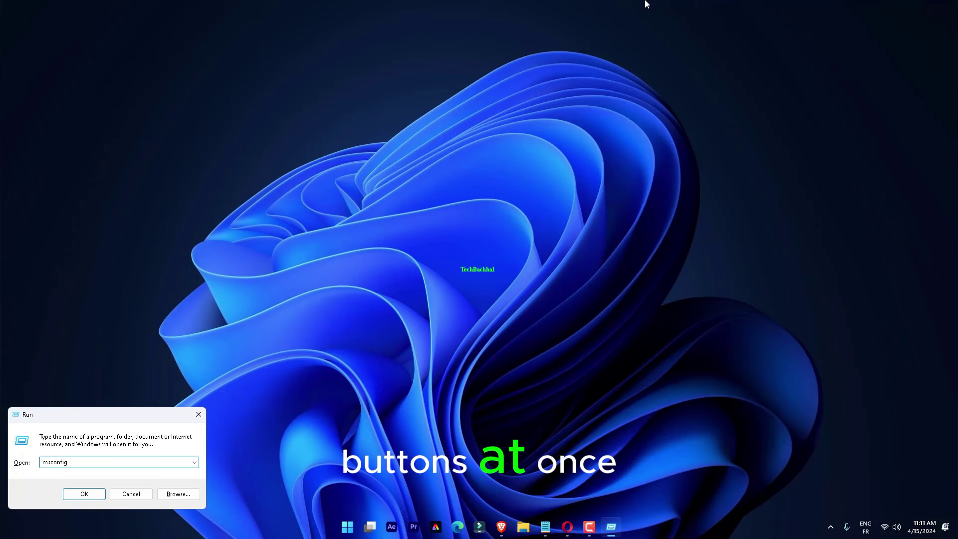
Step: Run msconfig, toggle Hide all Microsoft services on the Services tab, and apply with OK
key("Return")
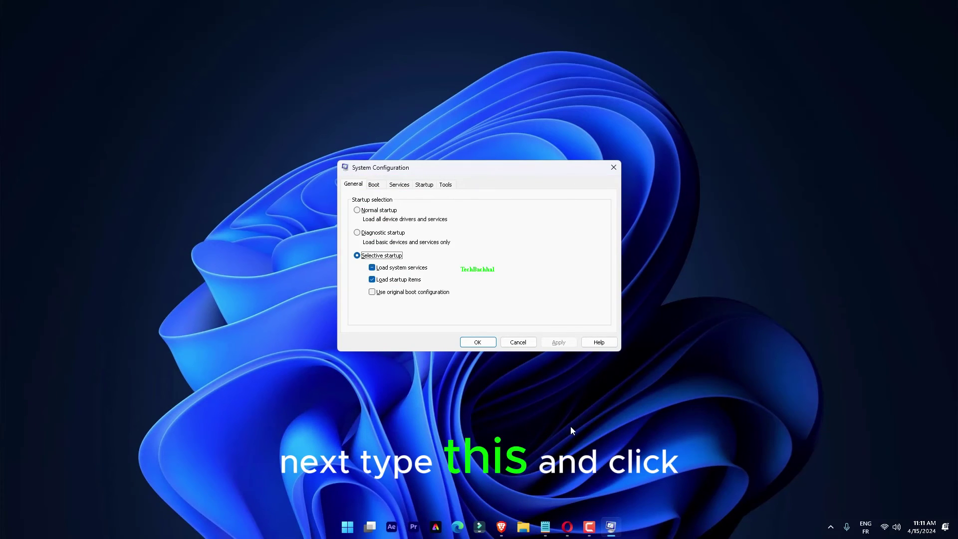
left_click(400, 185)
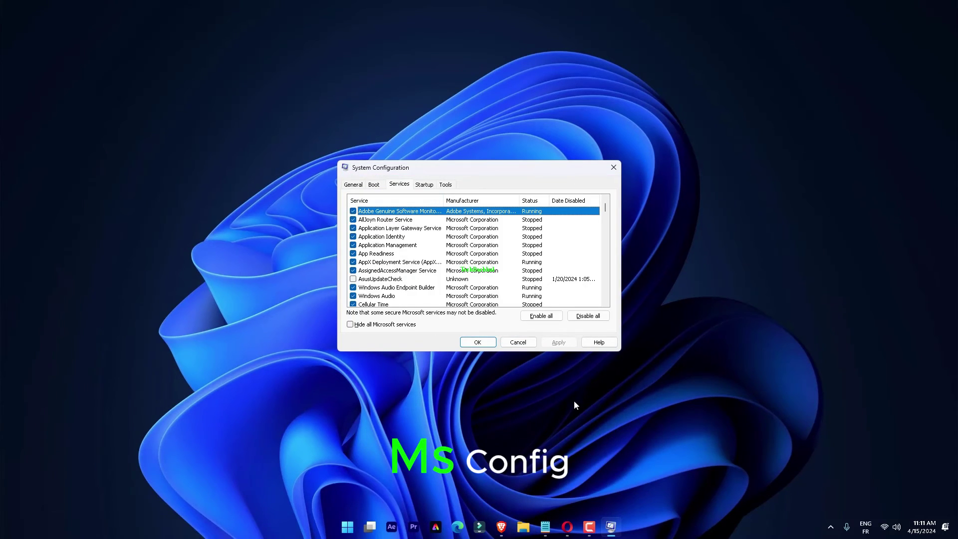
left_click(359, 325)
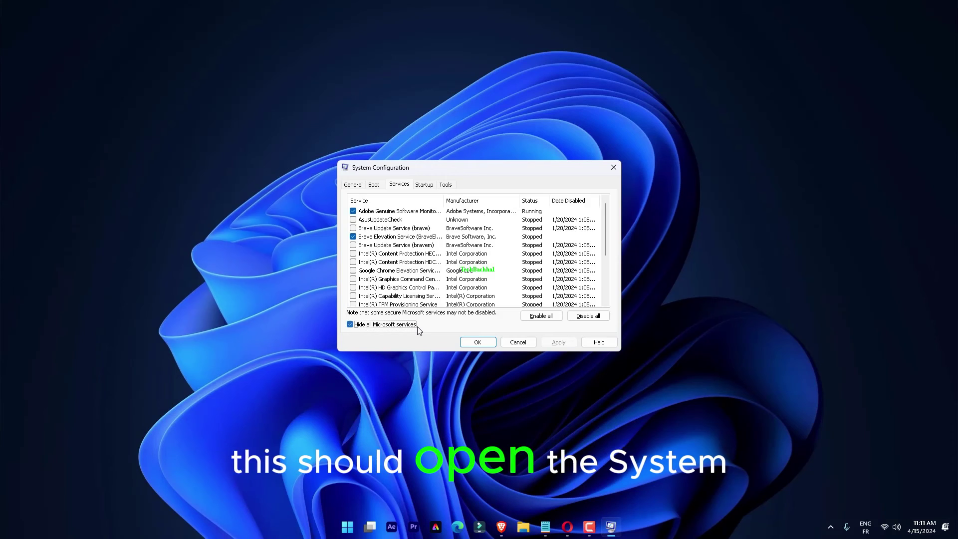
key("space")
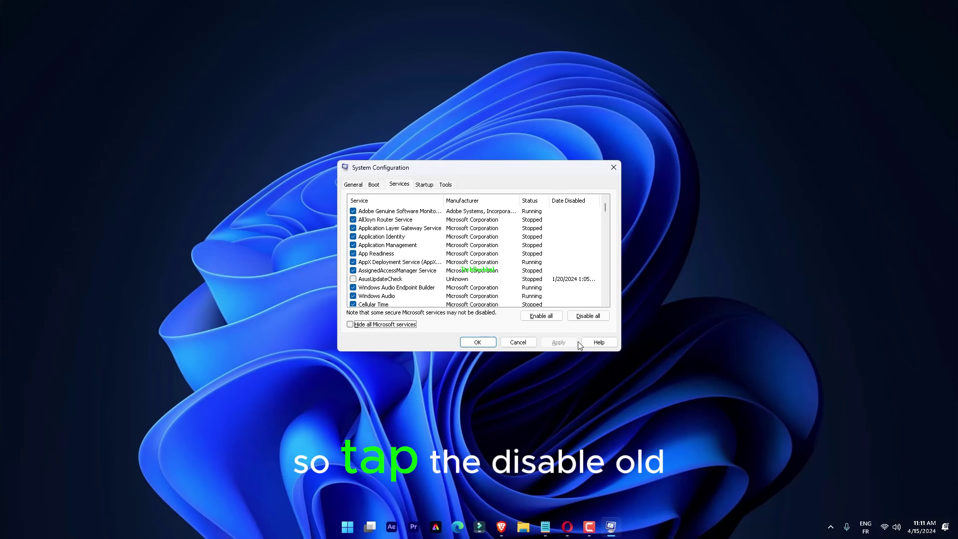
left_click(473, 343)
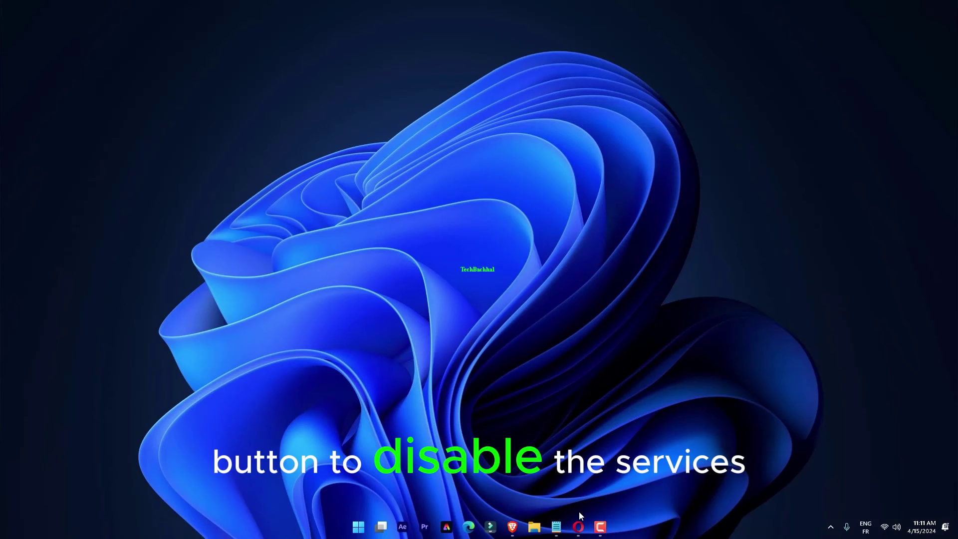
Step: Reopen System Configuration and launch Task Manager from its Startup tab
left_click(600, 522)
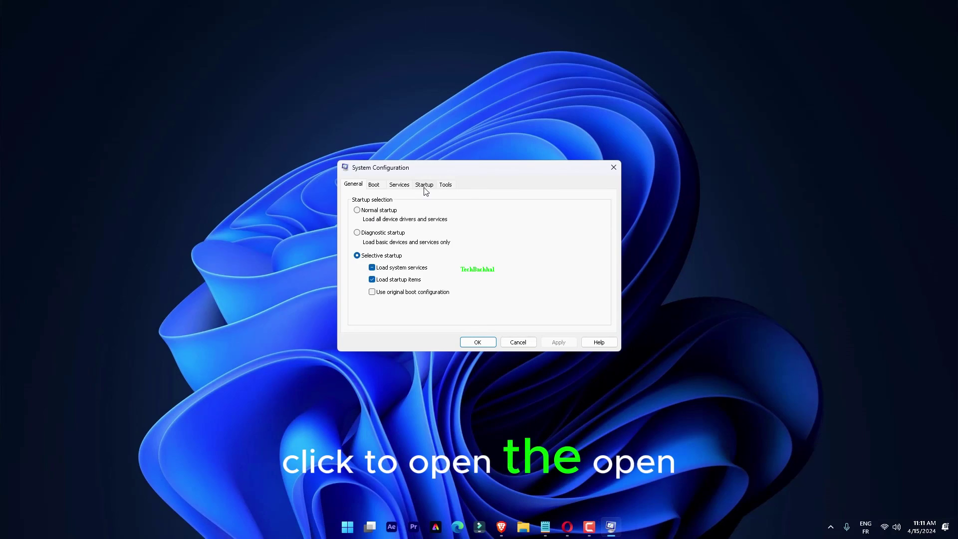
left_click(422, 189)
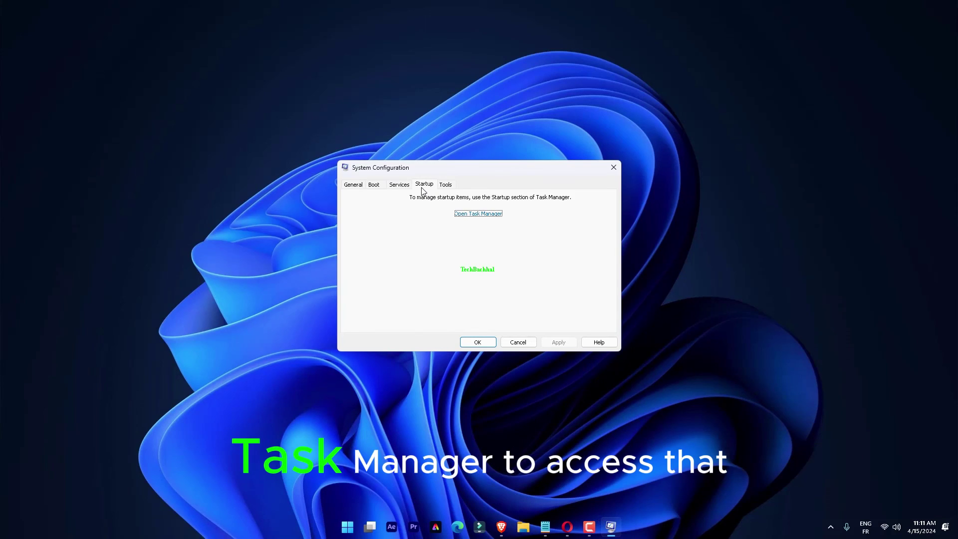
left_click(493, 215)
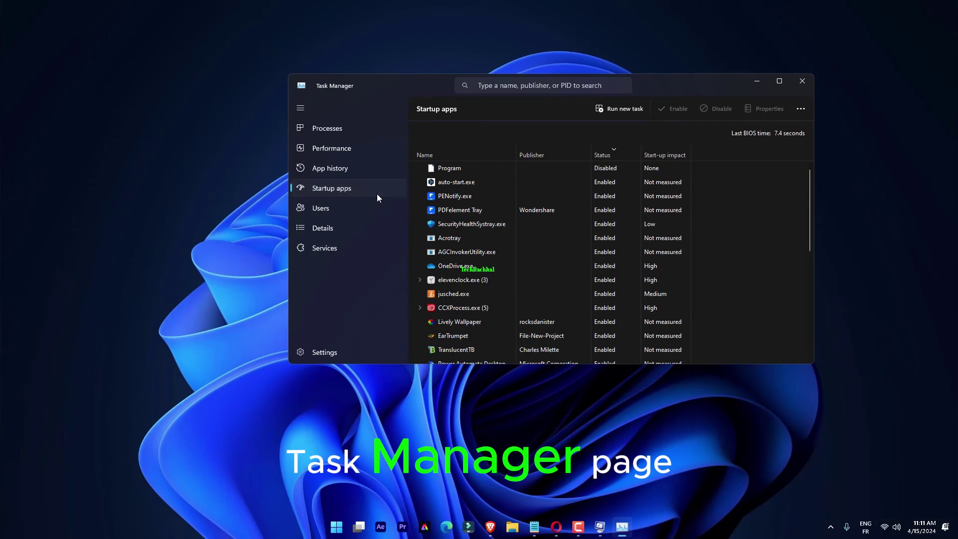
Step: Select PENotify.exe and SecurityHealthSystray.exe, then browse Users, Details, Services and Settings, ending on Processes
left_click(572, 198)
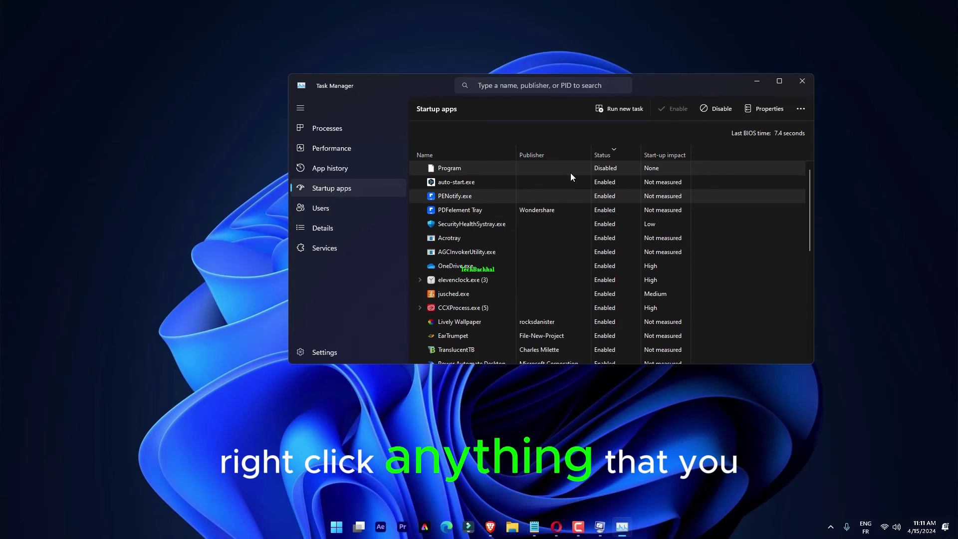
left_click(598, 223)
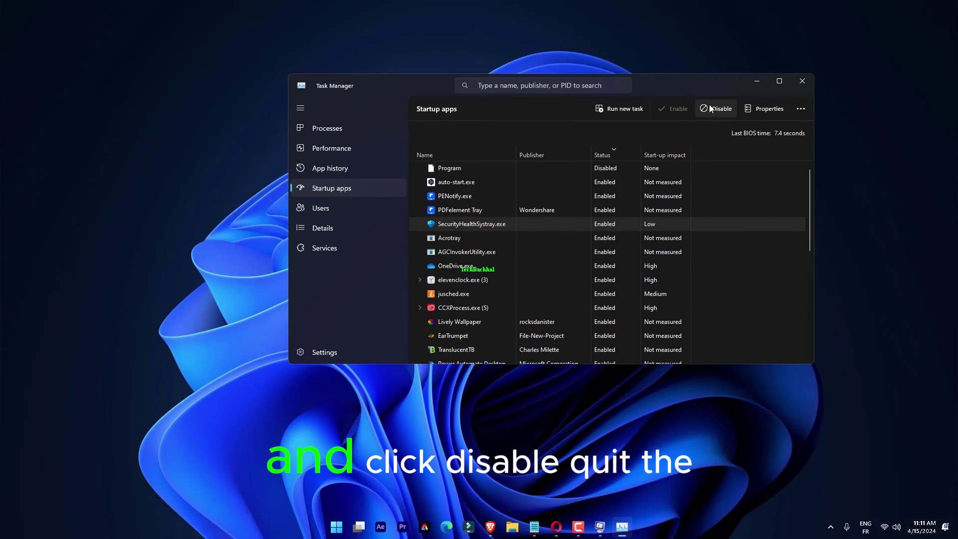
left_click(358, 212)
left_click(355, 234)
left_click(354, 250)
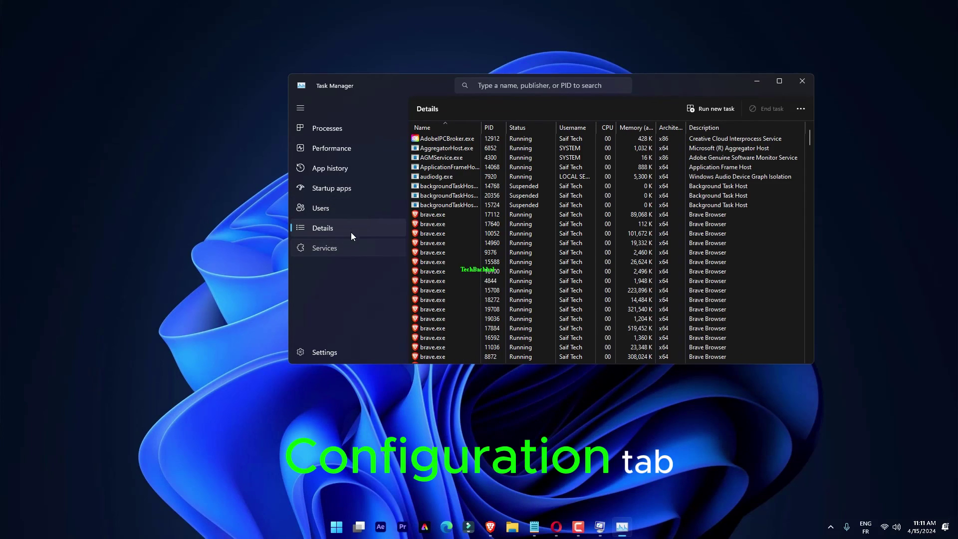
left_click(336, 353)
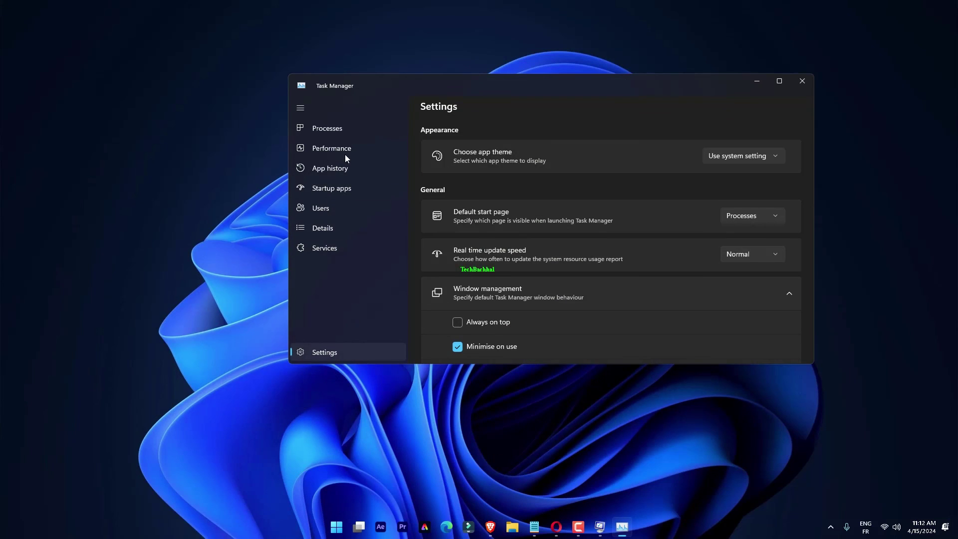
left_click(346, 130)
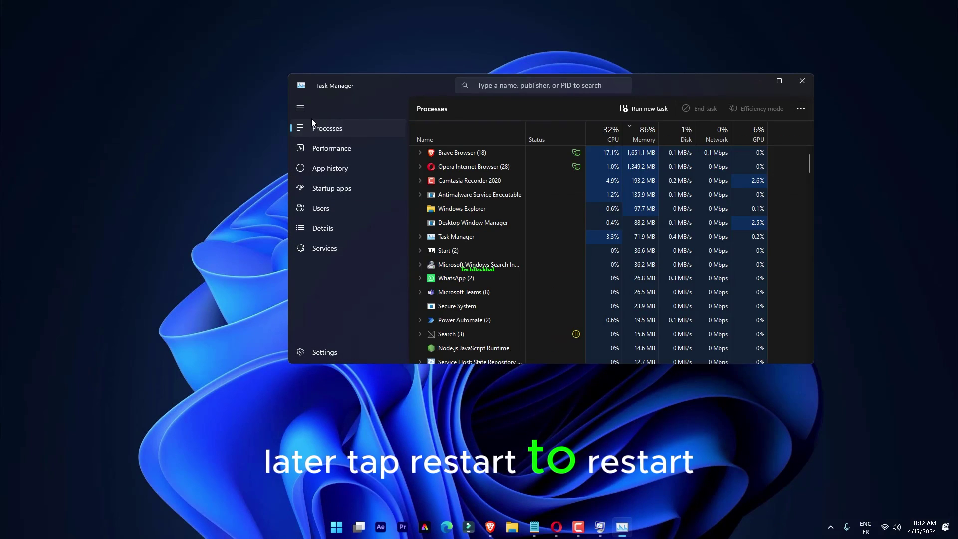